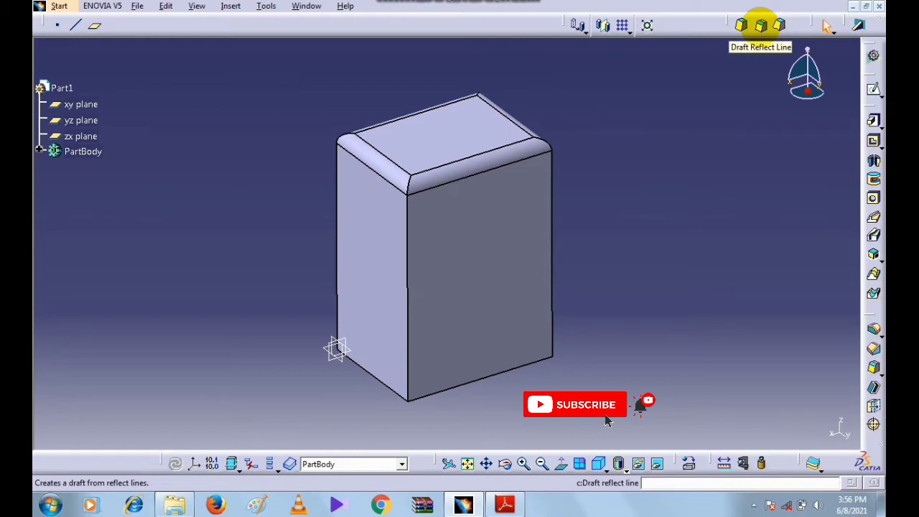
# - Apply a 29-degree reflect line draft from the rounded fillet face above the block's large side face
pyautogui.click(760, 26)
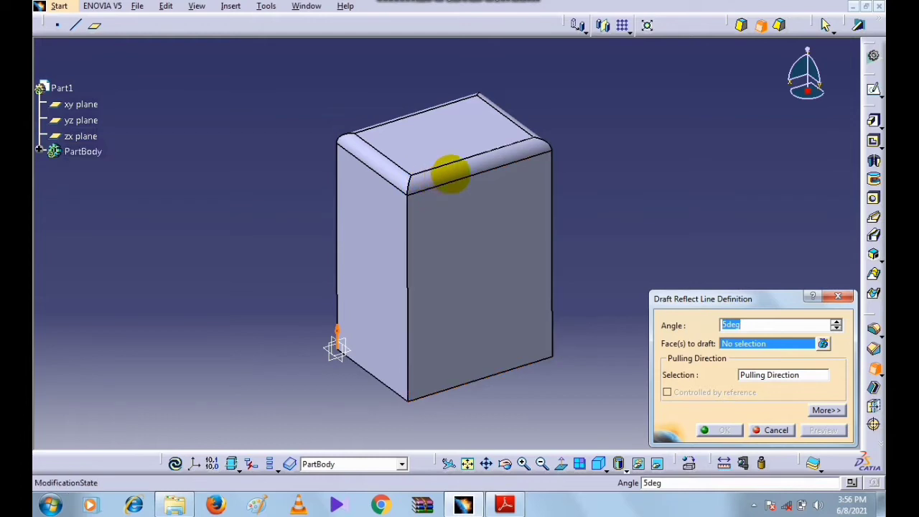
pyautogui.click(457, 172)
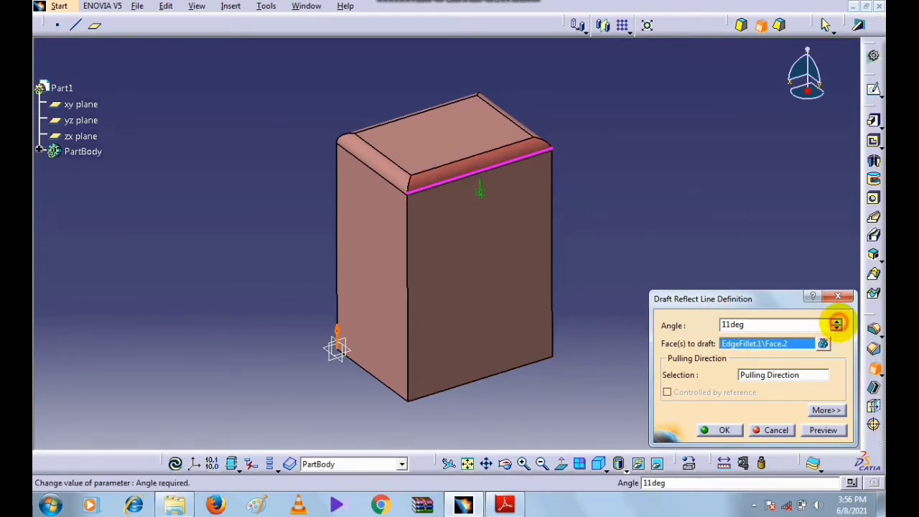
pyautogui.click(836, 321)
pyautogui.click(836, 321)
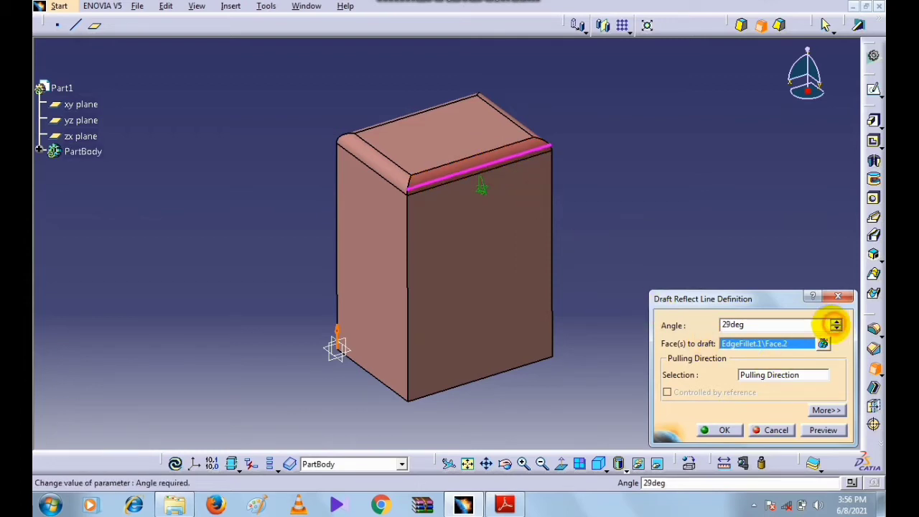
pyautogui.click(823, 429)
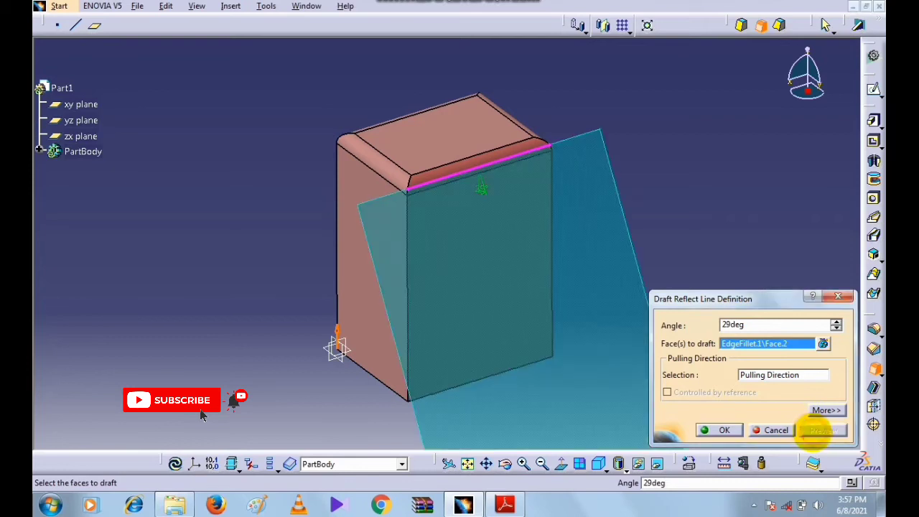
pyautogui.moveTo(280, 317); pyautogui.dragTo(408, 307, button='middle')
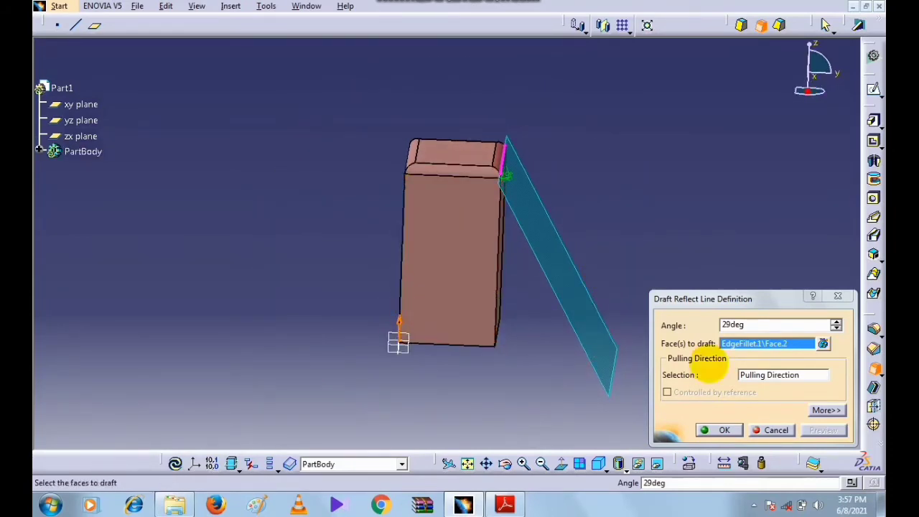
pyautogui.click(718, 430)
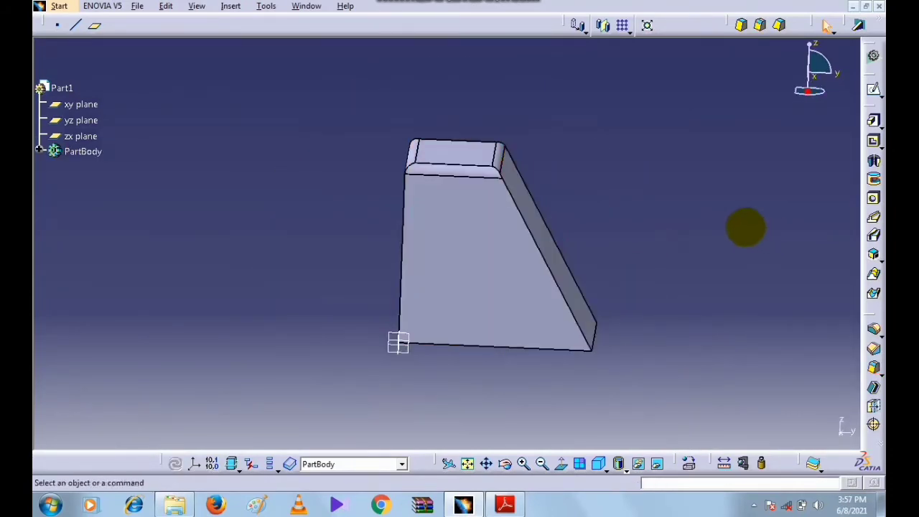
pyautogui.moveTo(744, 226); pyautogui.dragTo(613, 261, button='middle')
pyautogui.moveTo(636, 193); pyautogui.dragTo(488, 194, button='middle')
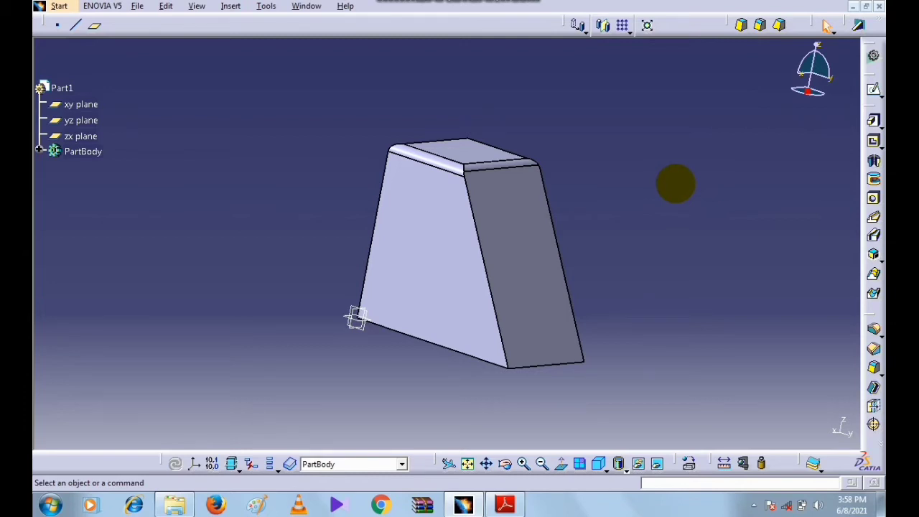
# - Undo the reflect line draft and the edge fillet on the block
pyautogui.hotkey('ctrl', 'z')
pyautogui.hotkey('ctrl', 'z')
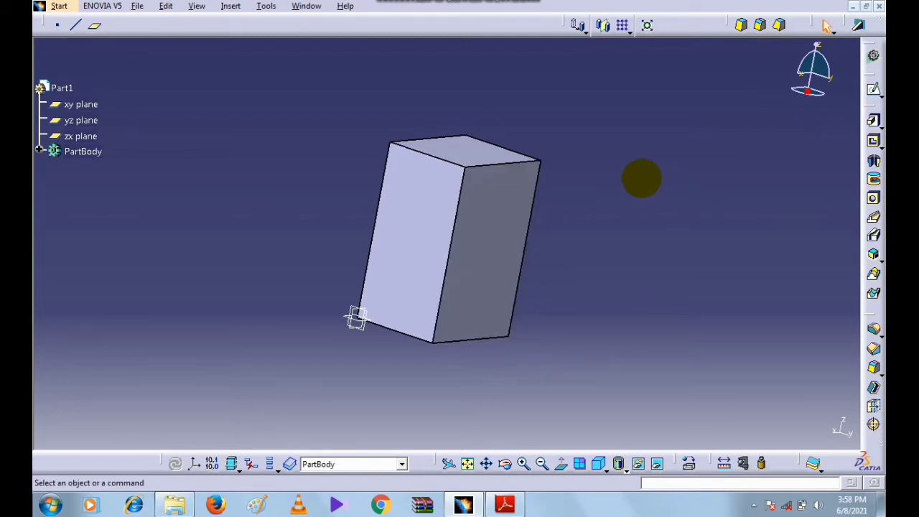
# - Create an on-plane point on the block's narrow side face near its front vertical edge, at about H 49.8 mm and V 81 mm
pyautogui.moveTo(533, 131); pyautogui.dragTo(481, 122, button='middle')
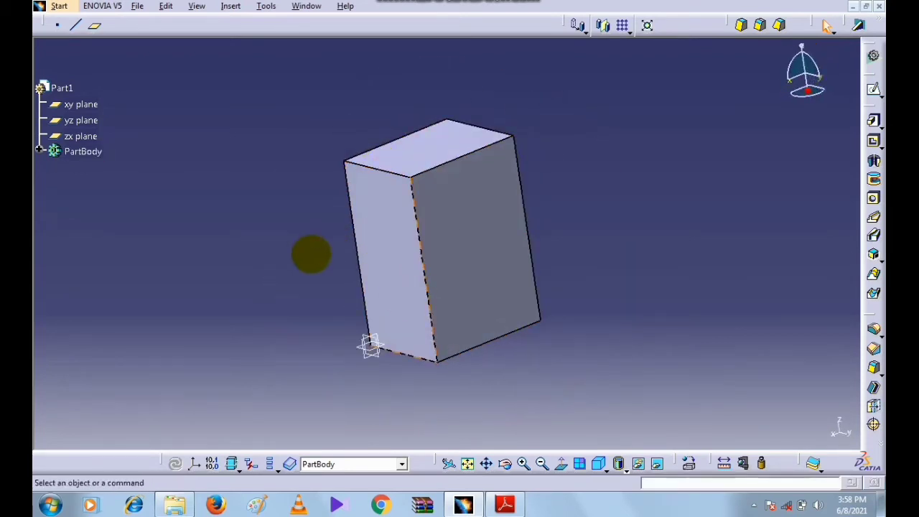
pyautogui.moveTo(345, 219)
pyautogui.mouseDown(button='middle')
pyautogui.moveTo(359, 210)
pyautogui.moveTo(346, 224)
pyautogui.mouseUp(button='middle')
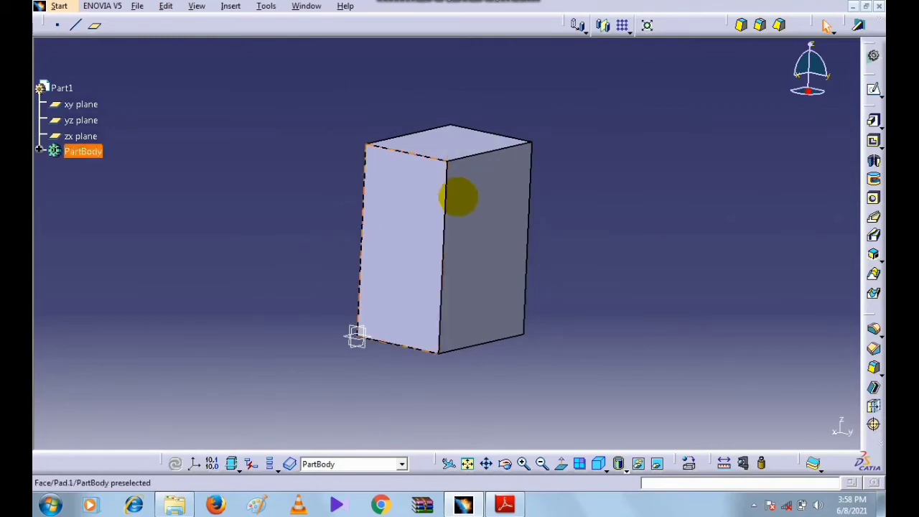
pyautogui.moveTo(461, 92)
pyautogui.mouseDown(button='middle')
pyautogui.moveTo(447, 140)
pyautogui.moveTo(445, 96)
pyautogui.mouseUp(button='middle')
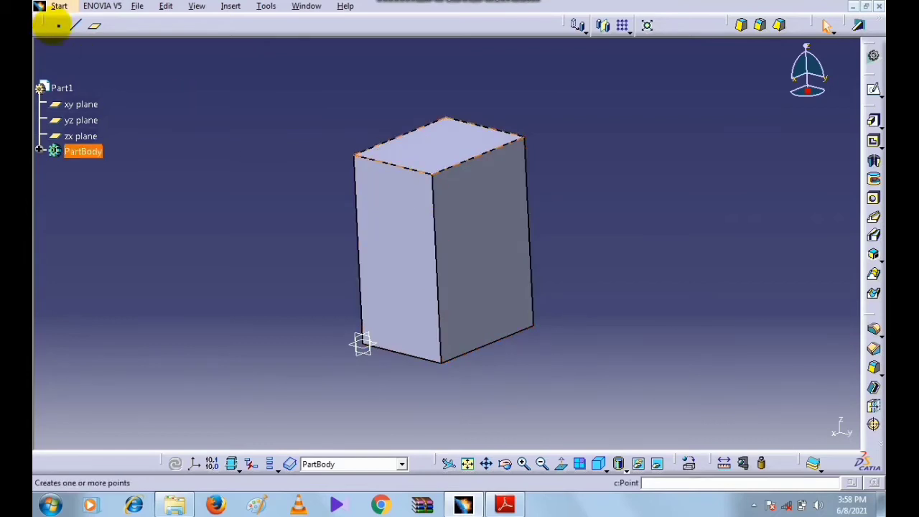
pyautogui.click(56, 25)
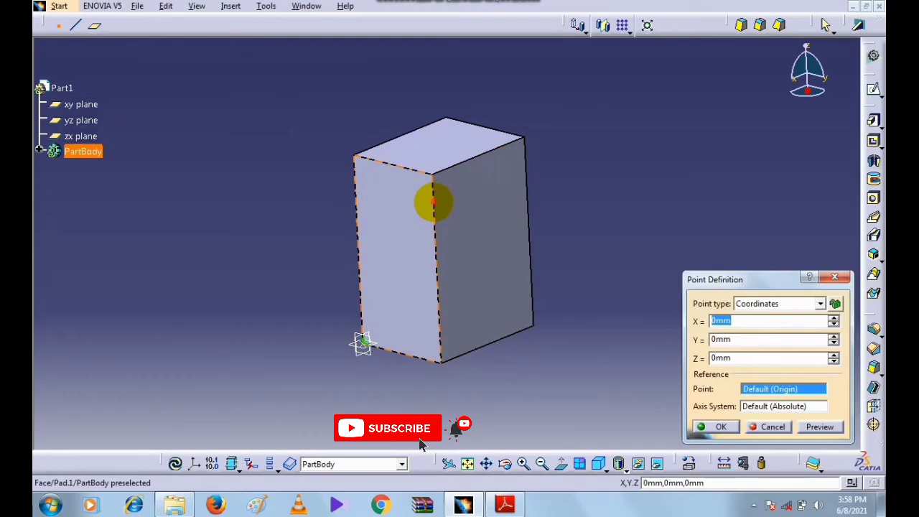
pyautogui.click(434, 201)
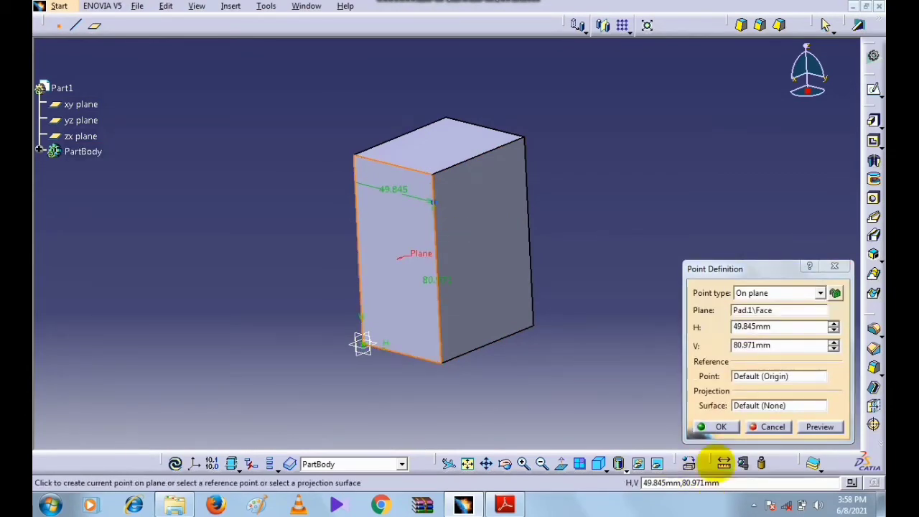
pyautogui.click(700, 426)
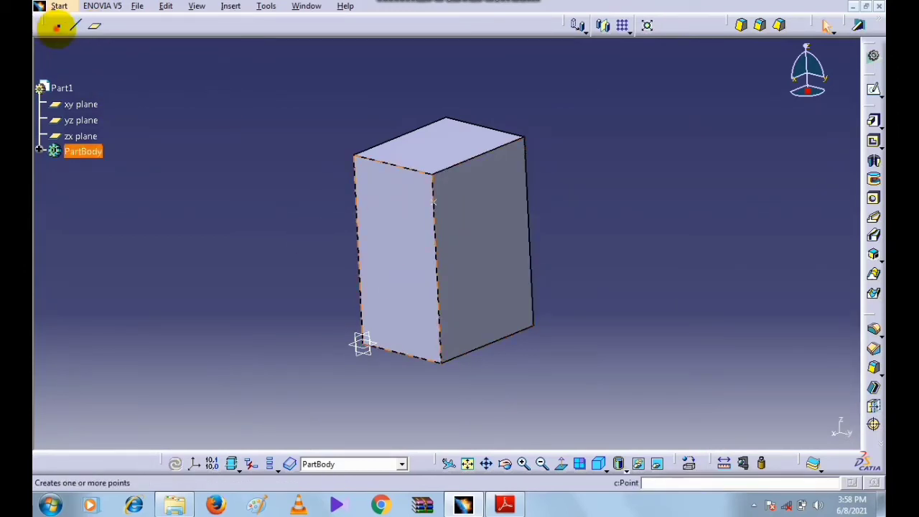
# - Create three more points down the same vertical edge, the first about 34.4 mm and the last about 79.9 mm from its upper end
pyautogui.click(57, 27)
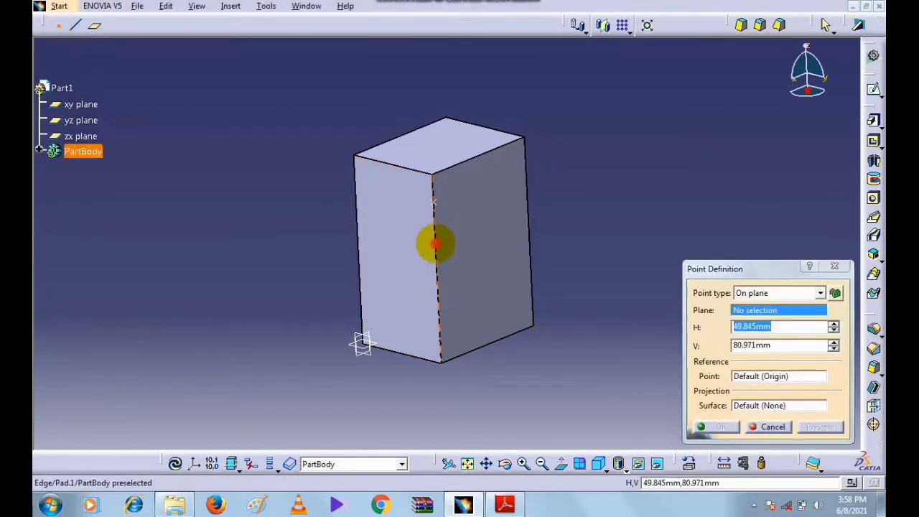
pyautogui.click(436, 244)
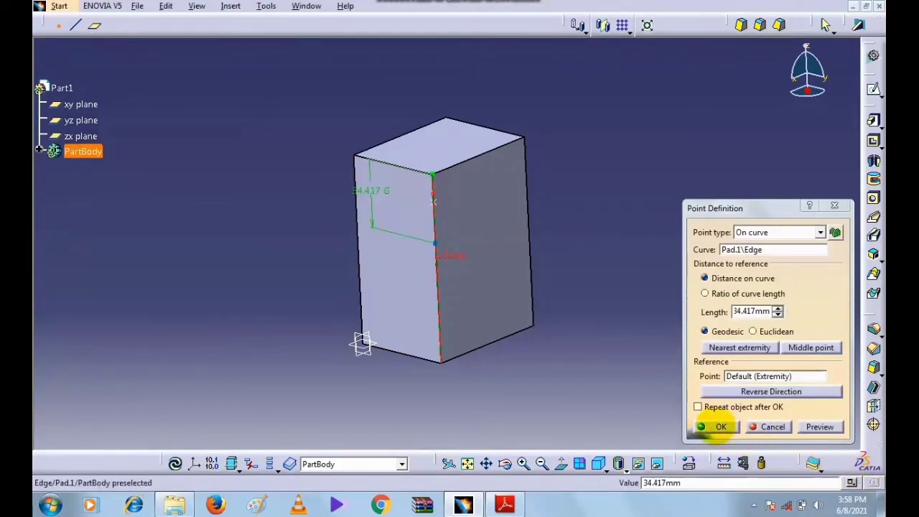
pyautogui.click(719, 427)
pyautogui.click(58, 25)
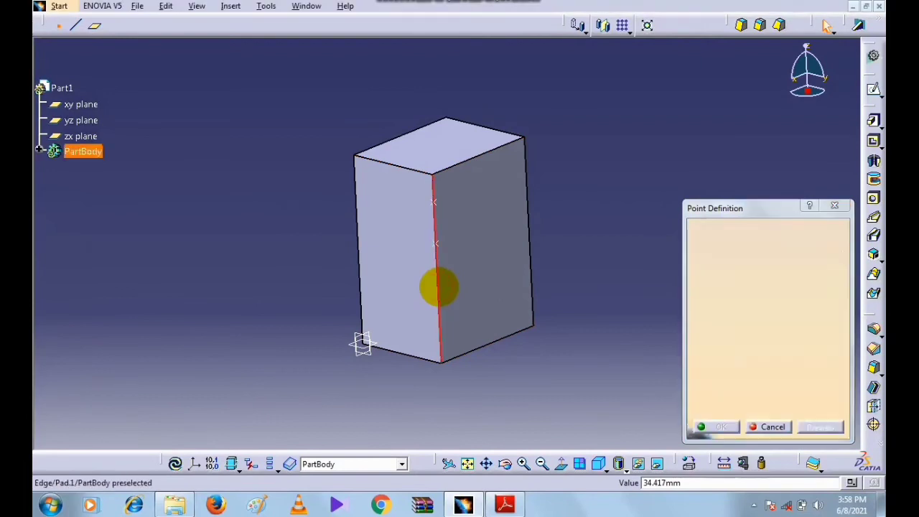
pyautogui.click(436, 287)
pyautogui.click(719, 426)
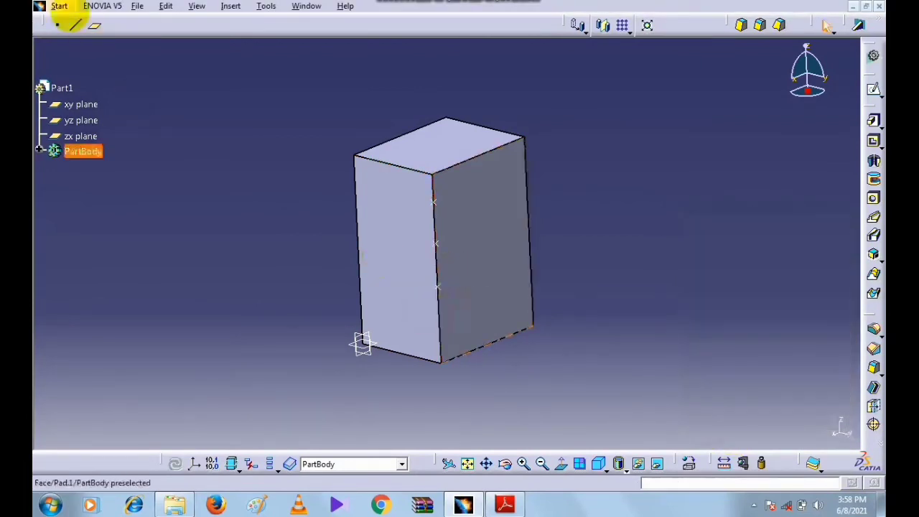
pyautogui.click(58, 26)
pyautogui.click(436, 334)
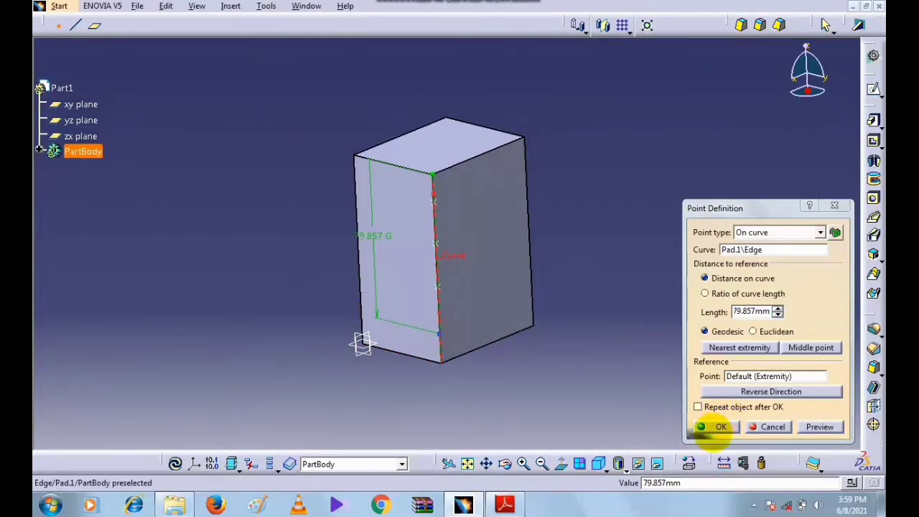
pyautogui.click(719, 427)
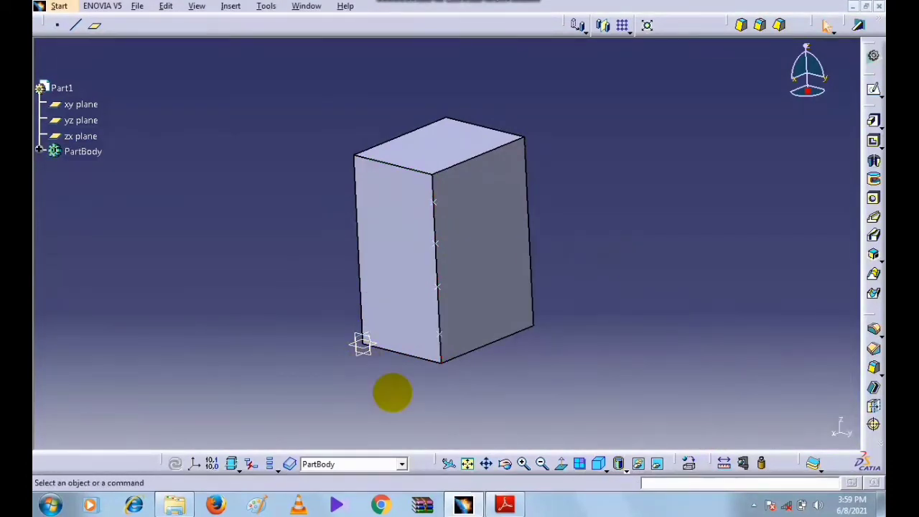
pyautogui.moveTo(395, 378); pyautogui.dragTo(448, 209, button='middle')
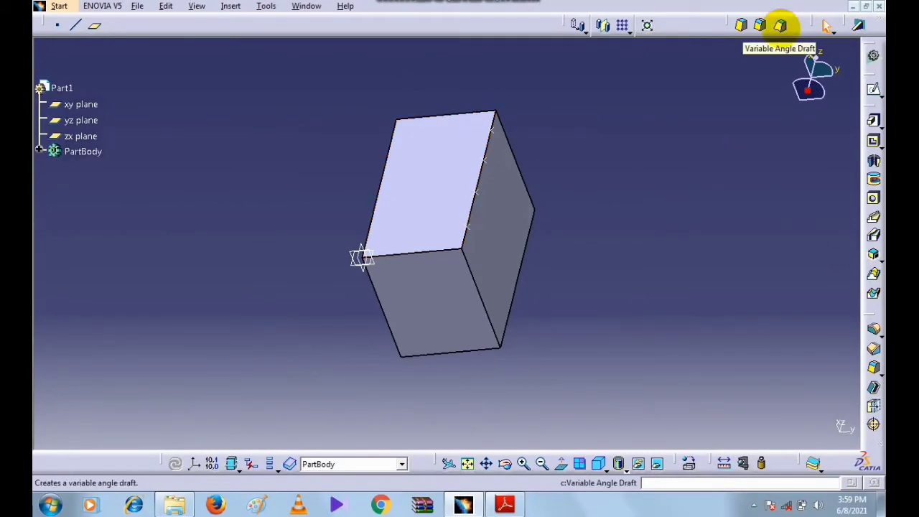
pyautogui.click(781, 25)
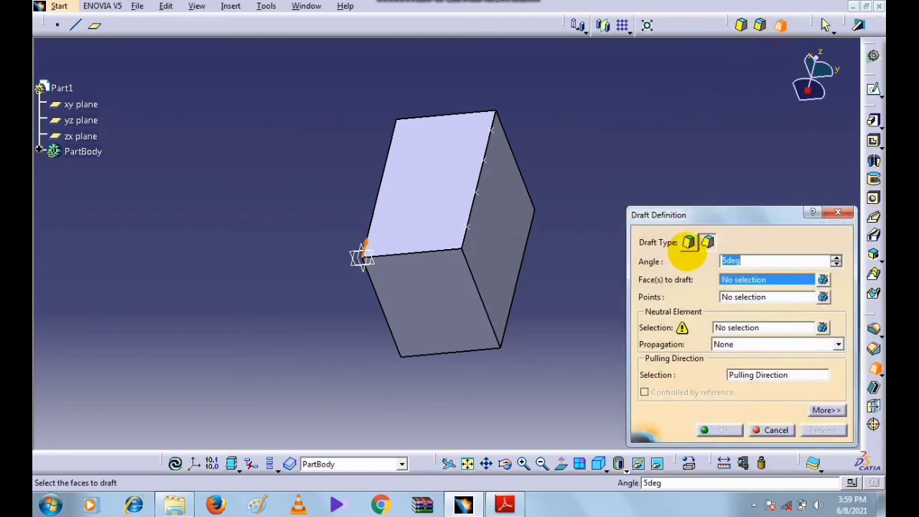
pyautogui.click(688, 242)
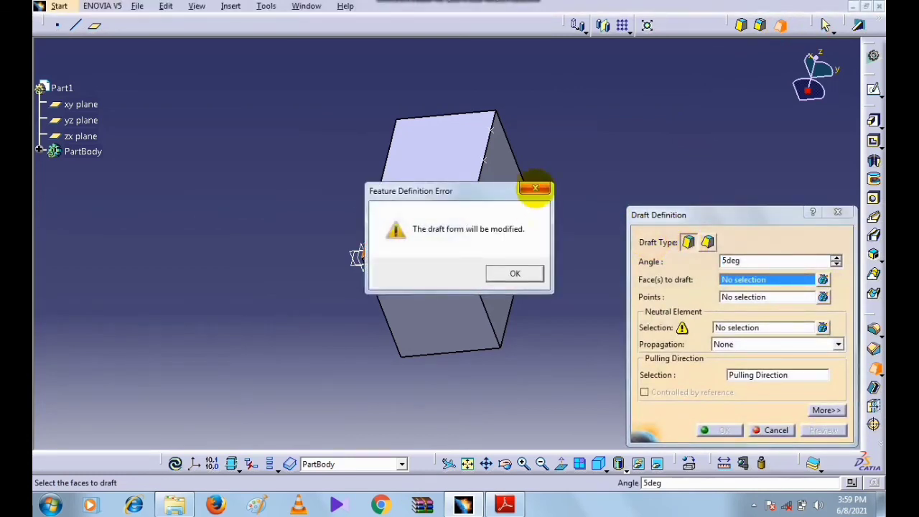
pyautogui.click(536, 189)
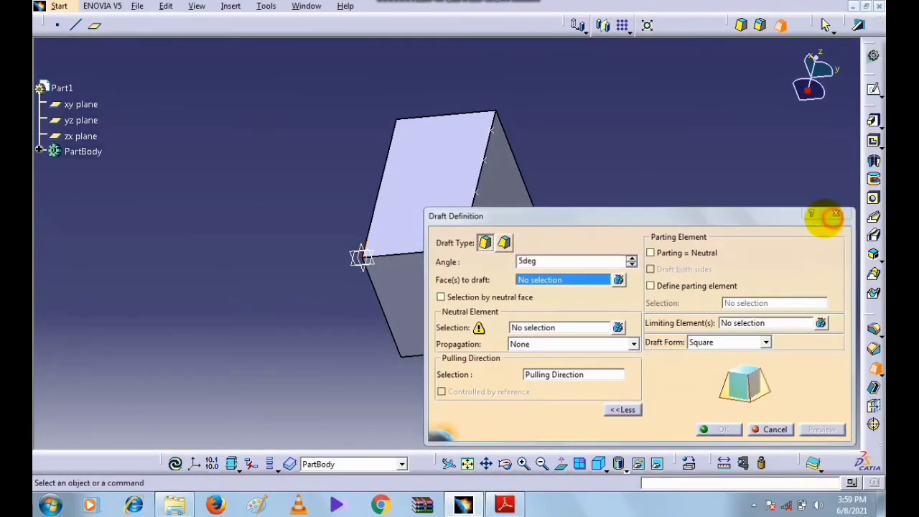
pyautogui.click(833, 212)
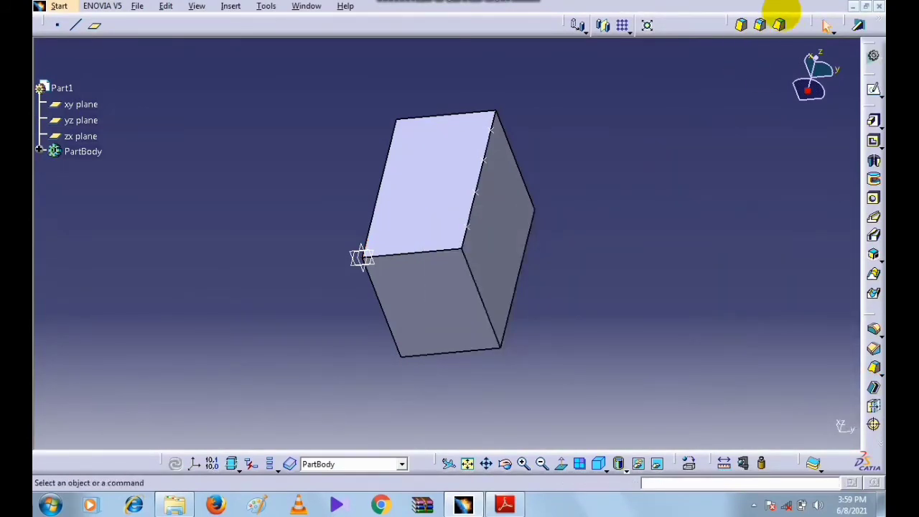
pyautogui.click(780, 25)
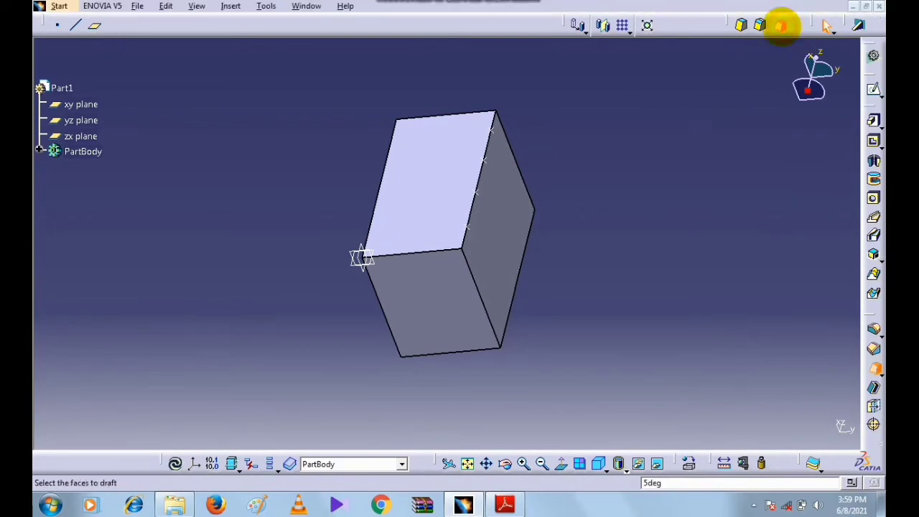
pyautogui.click(689, 242)
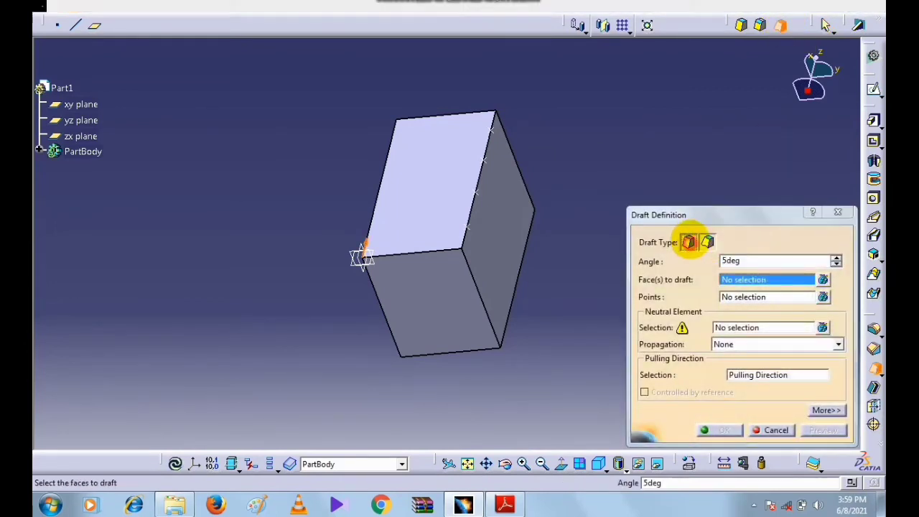
pyautogui.click(534, 188)
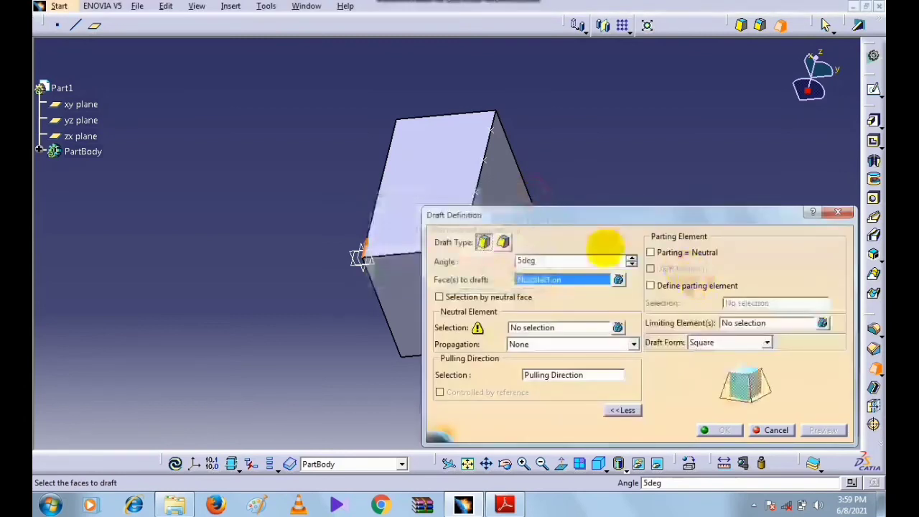
pyautogui.click(838, 212)
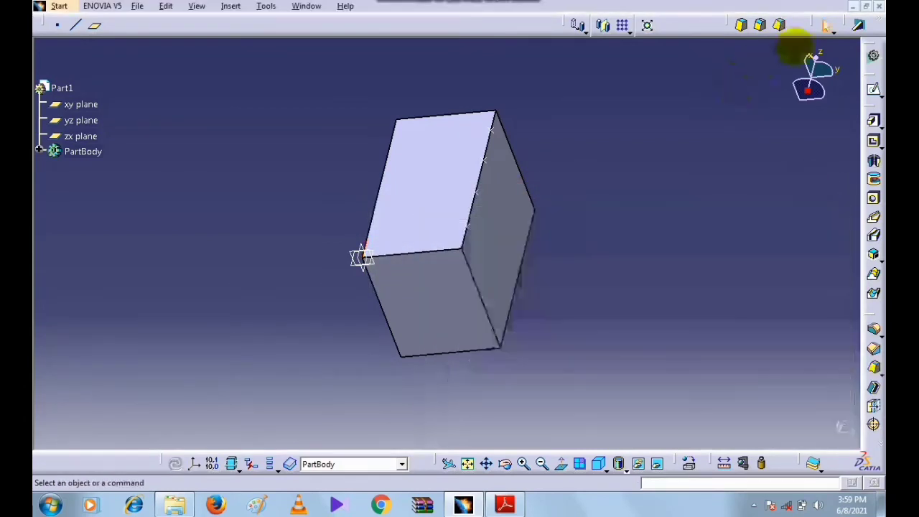
# - Apply a 5-degree constant angle draft to the side face beside the edge points, with the adjoining face across that edge as neutral element
pyautogui.click(780, 26)
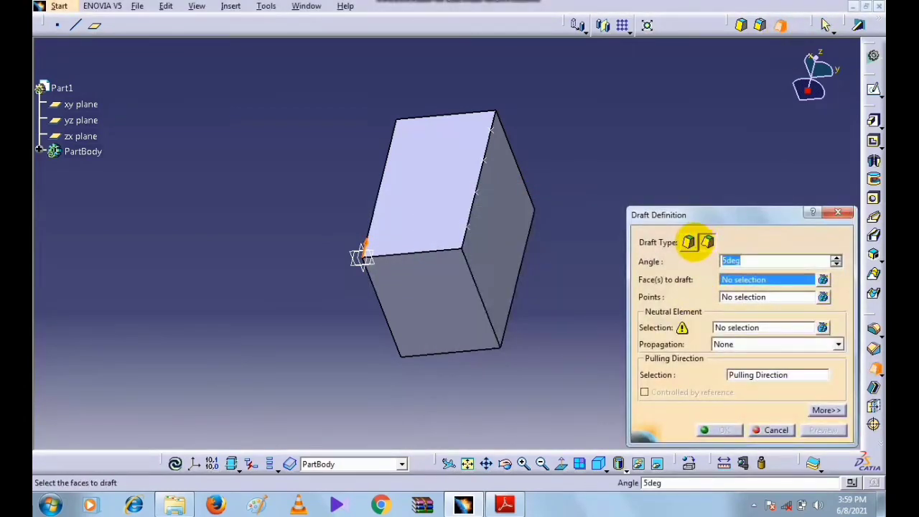
pyautogui.click(689, 242)
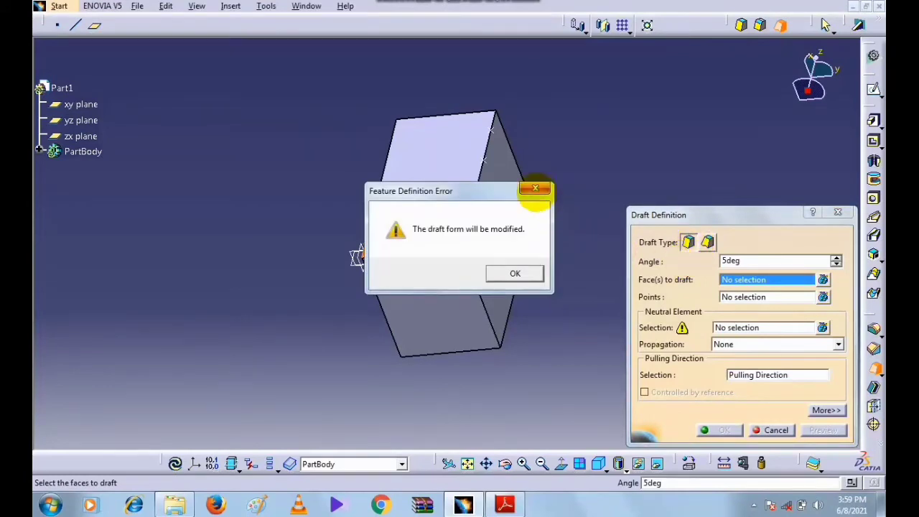
pyautogui.click(535, 188)
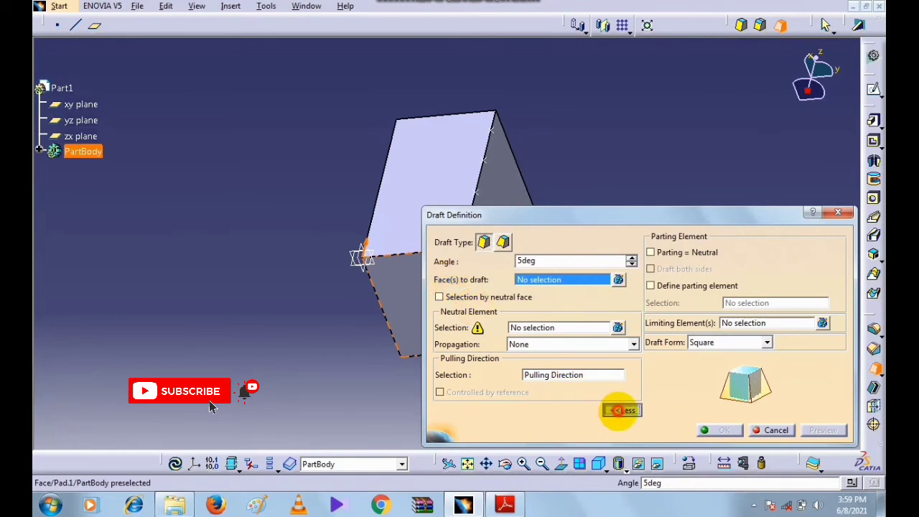
pyautogui.click(621, 410)
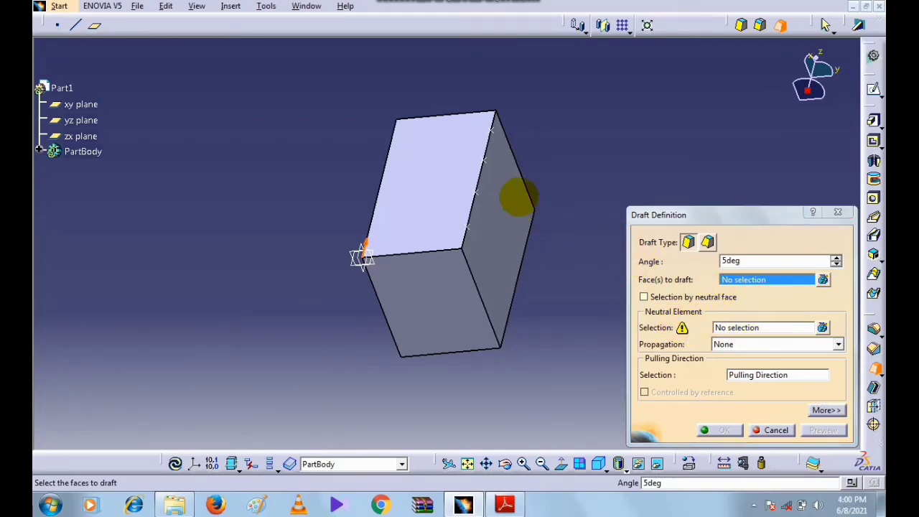
pyautogui.click(508, 228)
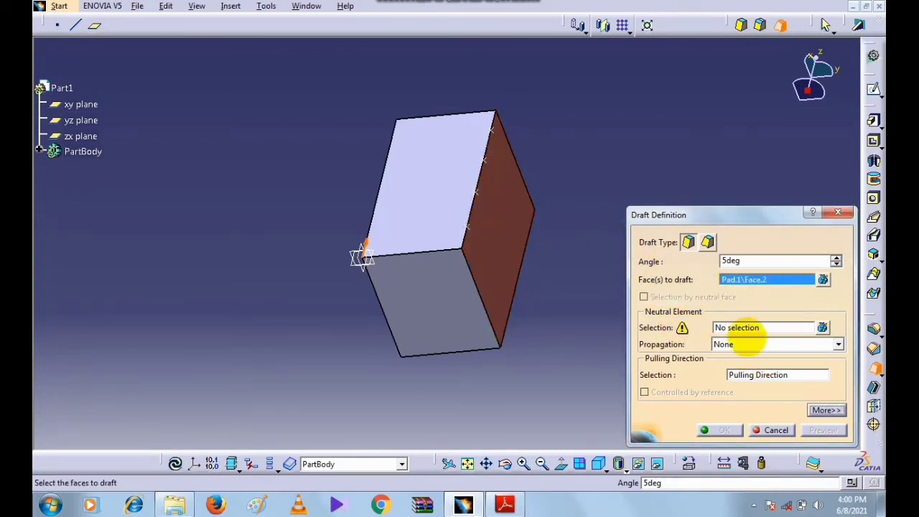
pyautogui.click(744, 327)
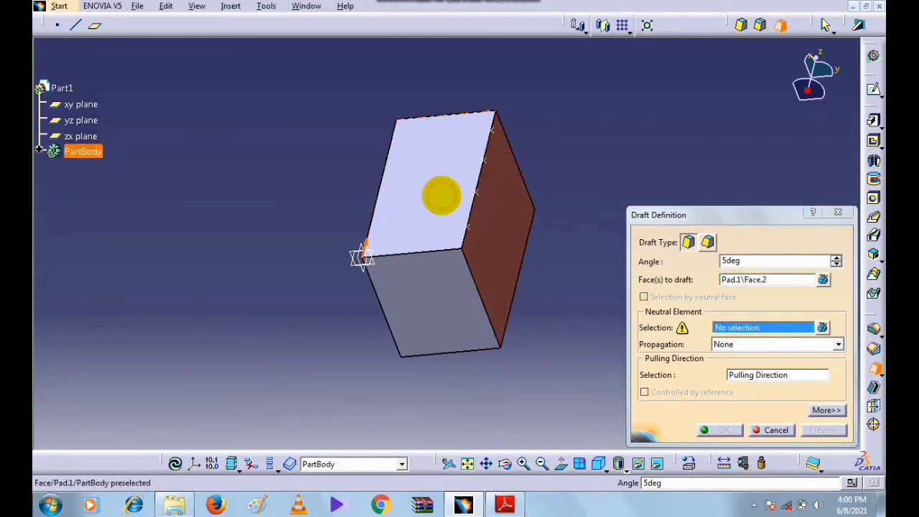
pyautogui.click(423, 169)
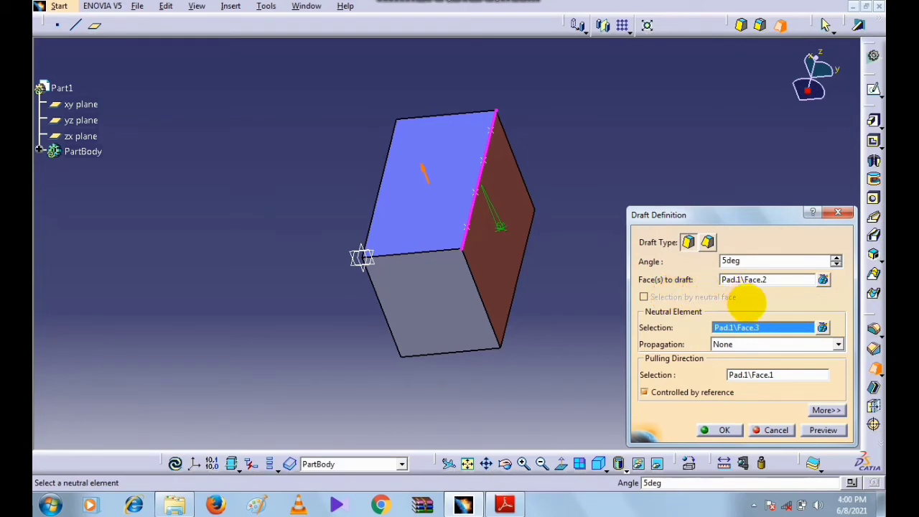
pyautogui.click(823, 430)
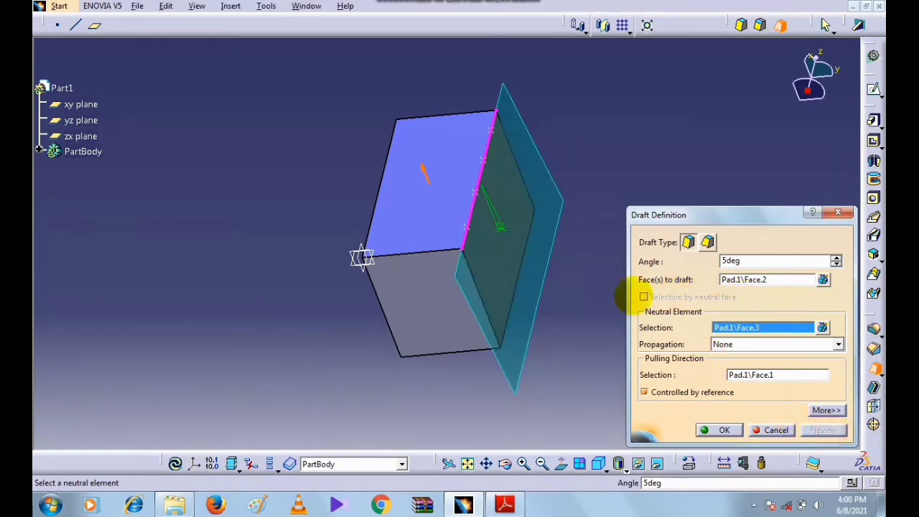
pyautogui.click(718, 430)
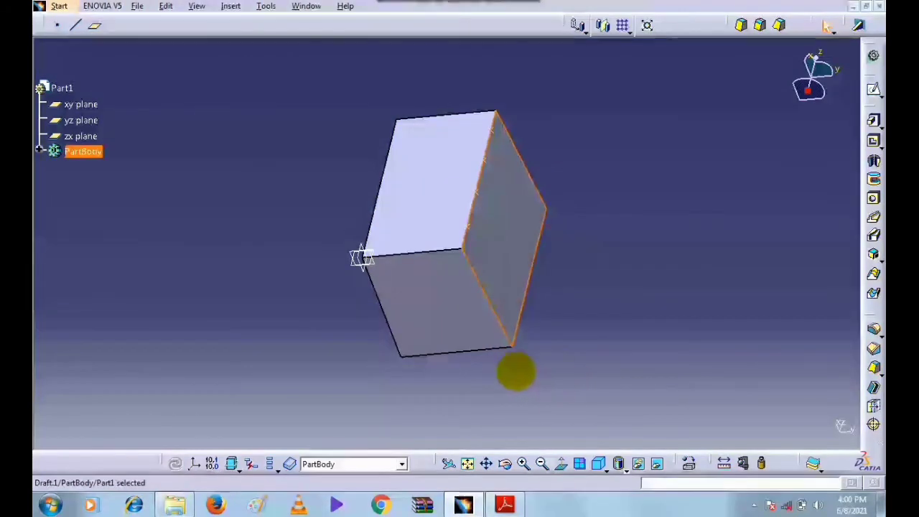
# - Undo the constant angle draft on the block
pyautogui.moveTo(512, 369); pyautogui.dragTo(445, 333, button='middle')
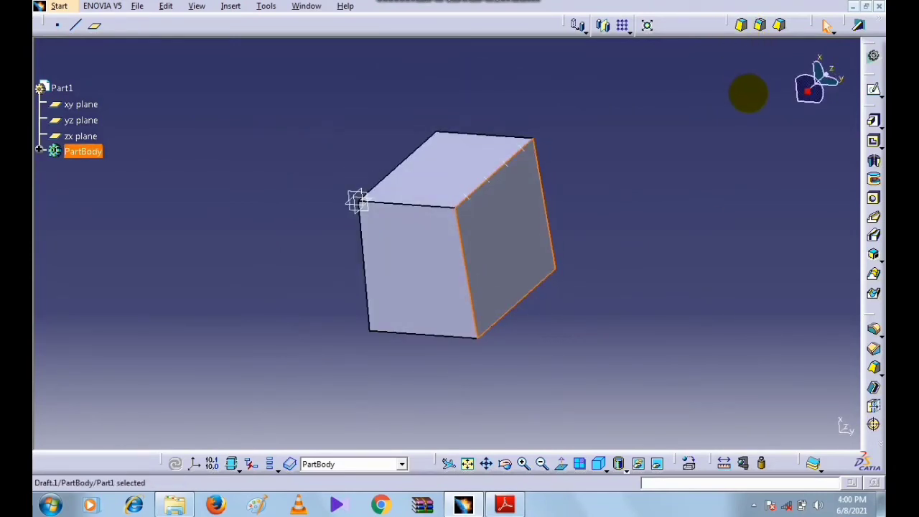
pyautogui.hotkey('ctrl', 'z')
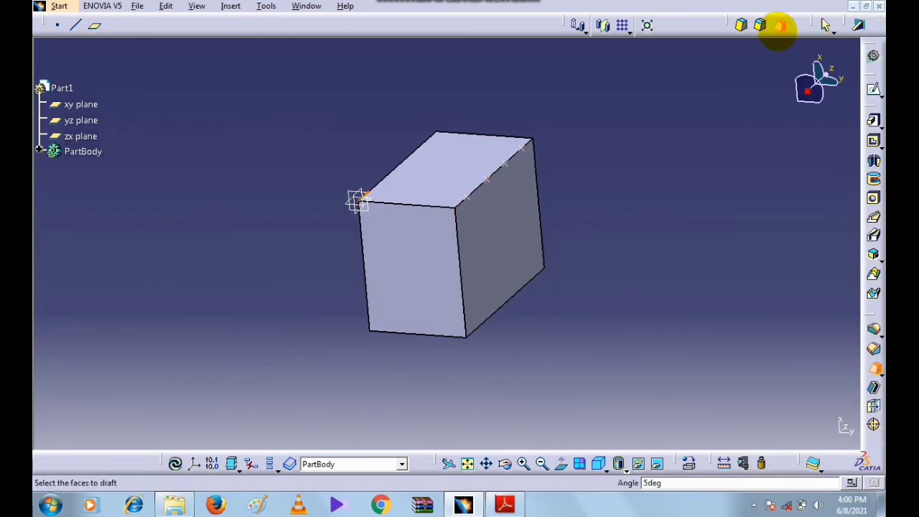
# - Start a Variable Angle Draft on the side face beside the edge points, with the adjoining face across that edge as neutral element
pyautogui.click(784, 29)
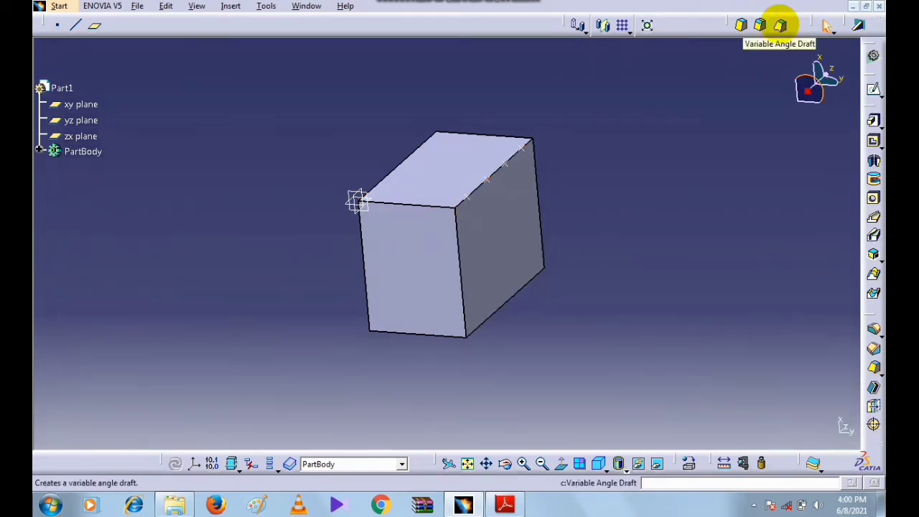
pyautogui.click(780, 26)
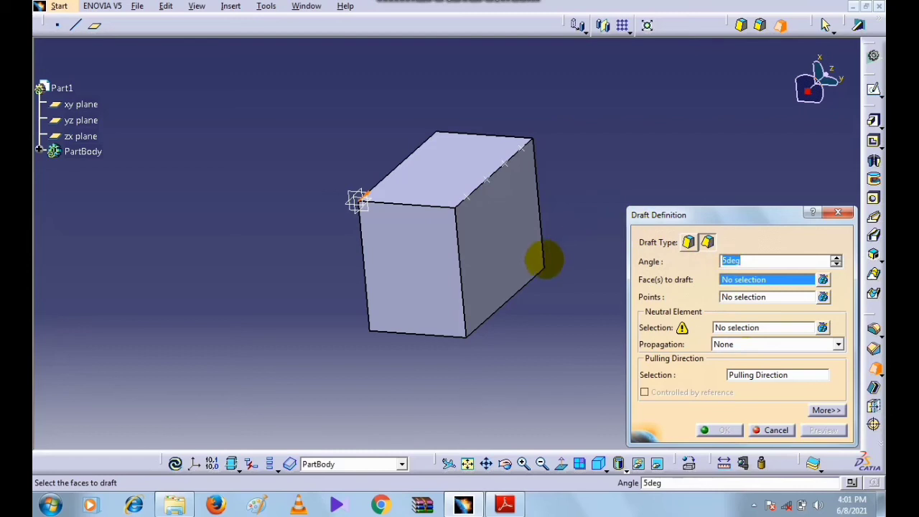
pyautogui.click(528, 252)
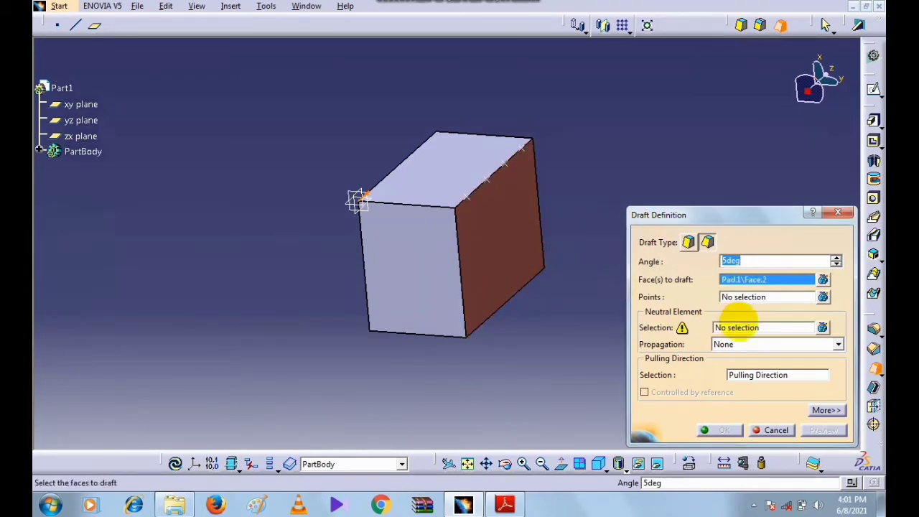
pyautogui.click(739, 328)
pyautogui.click(438, 166)
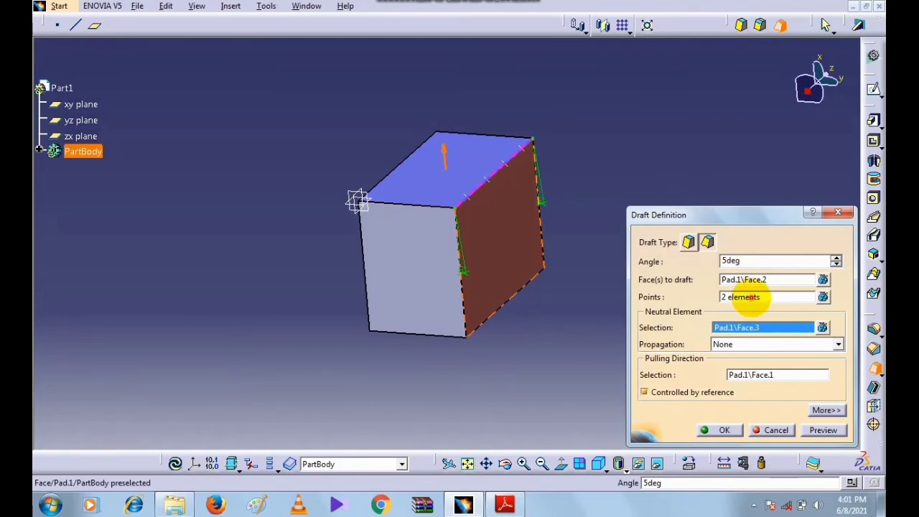
# - Add the four points along the neutral edge as angle control points of the draft
pyautogui.click(746, 297)
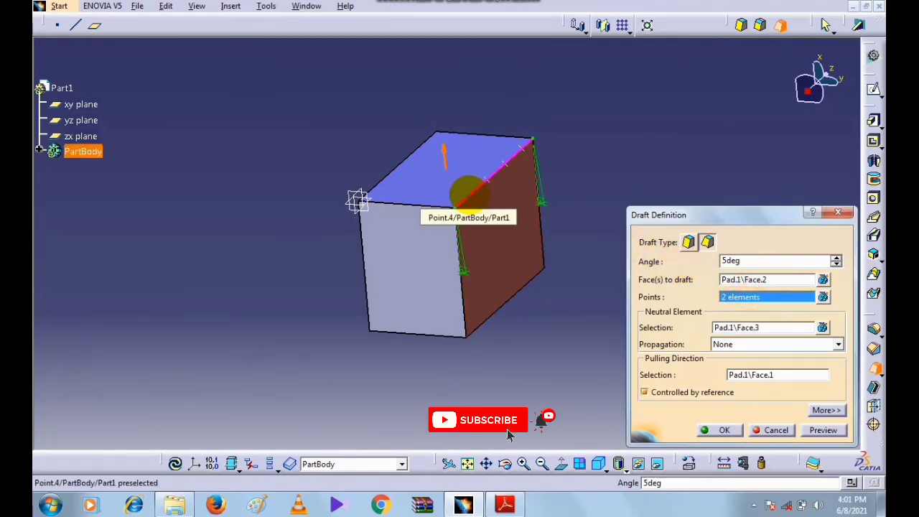
pyautogui.click(473, 193)
pyautogui.click(493, 176)
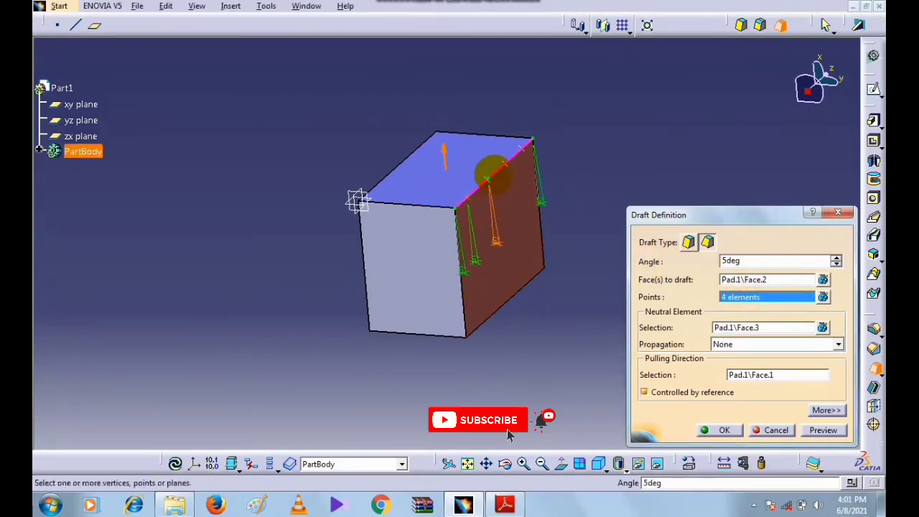
pyautogui.click(507, 164)
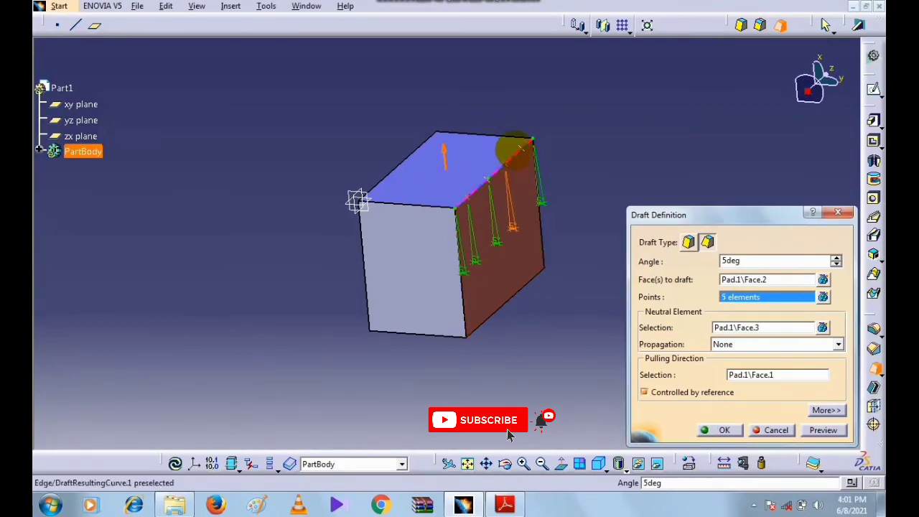
pyautogui.click(524, 148)
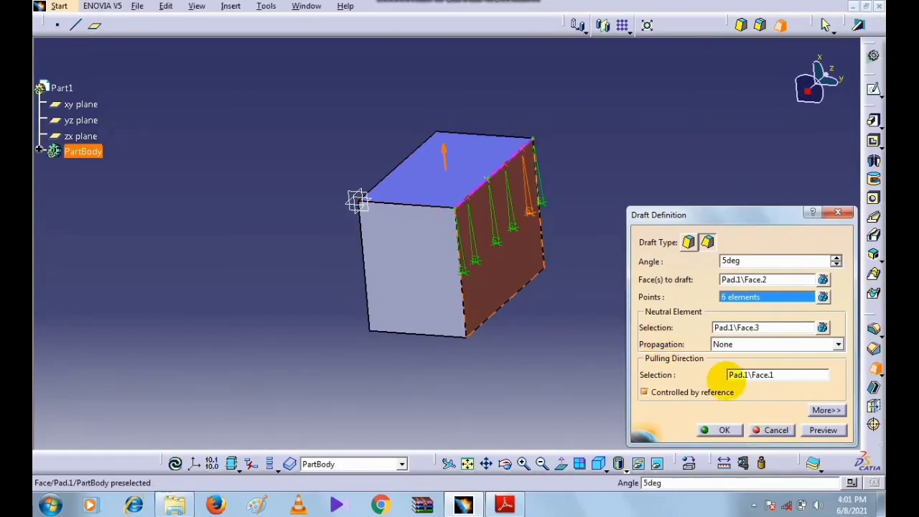
# - Set the draft angle to 15 degrees at the near corner of the edge and 47 degrees at the adjacent point
pyautogui.moveTo(600, 173); pyautogui.dragTo(567, 199, button='middle')
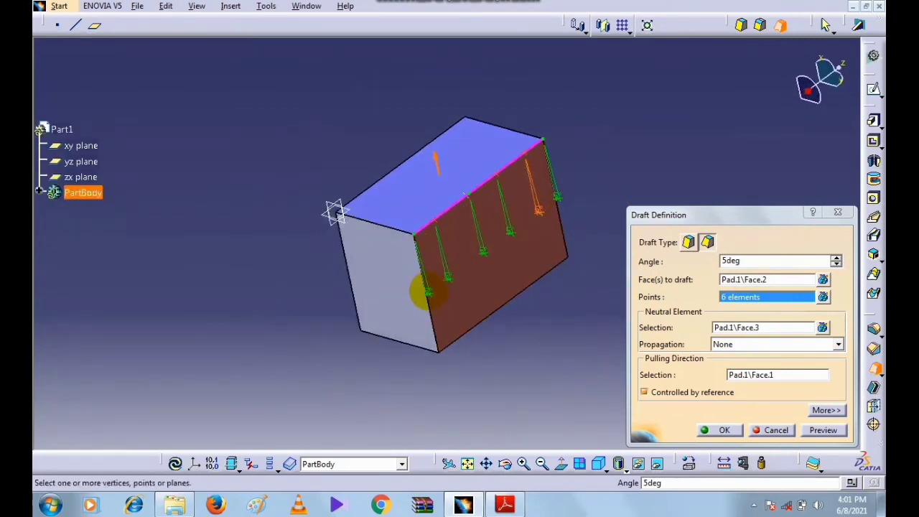
pyautogui.click(427, 290)
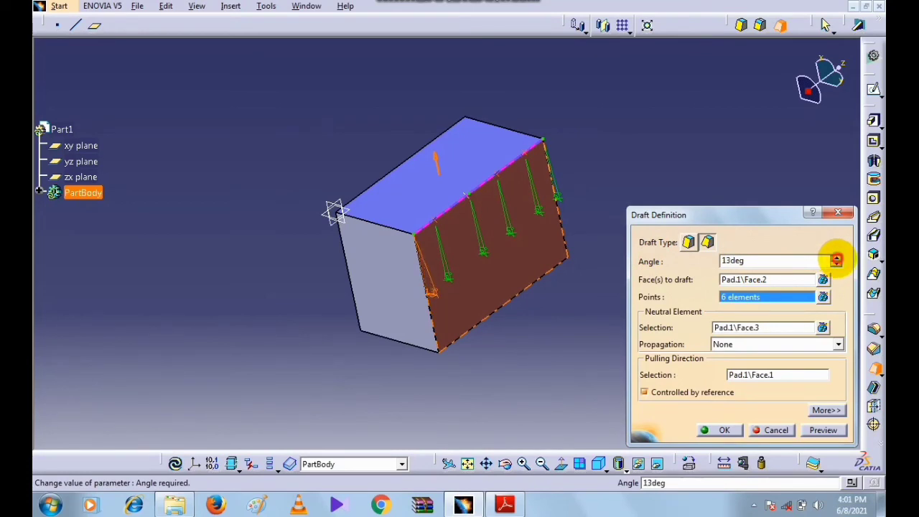
pyautogui.click(836, 257)
pyautogui.click(837, 257)
pyautogui.click(448, 277)
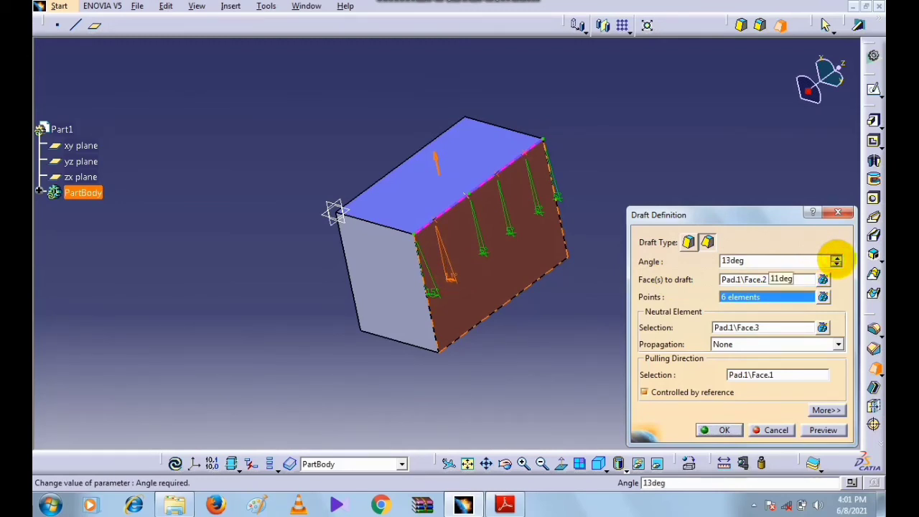
pyautogui.click(836, 257)
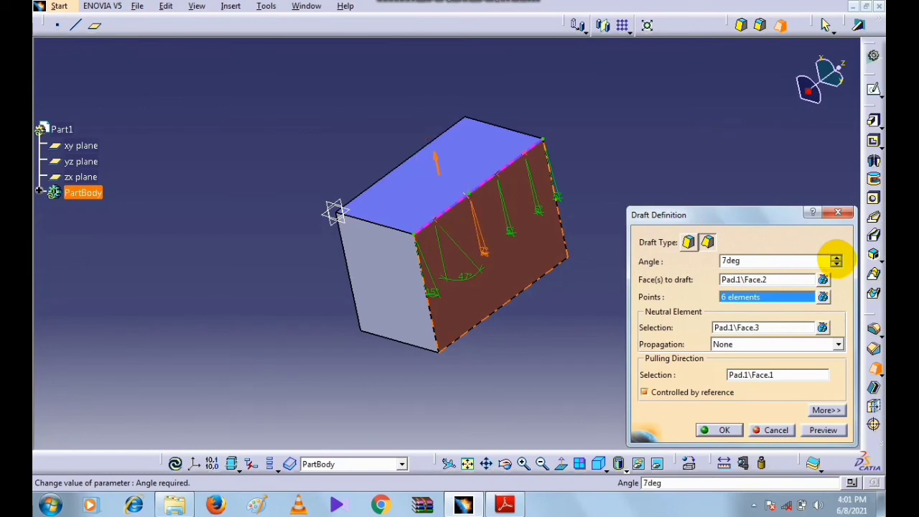
# - Set the draft angle to 13 degrees at the second point from the near corner and 49 degrees at the third point
pyautogui.click(836, 257)
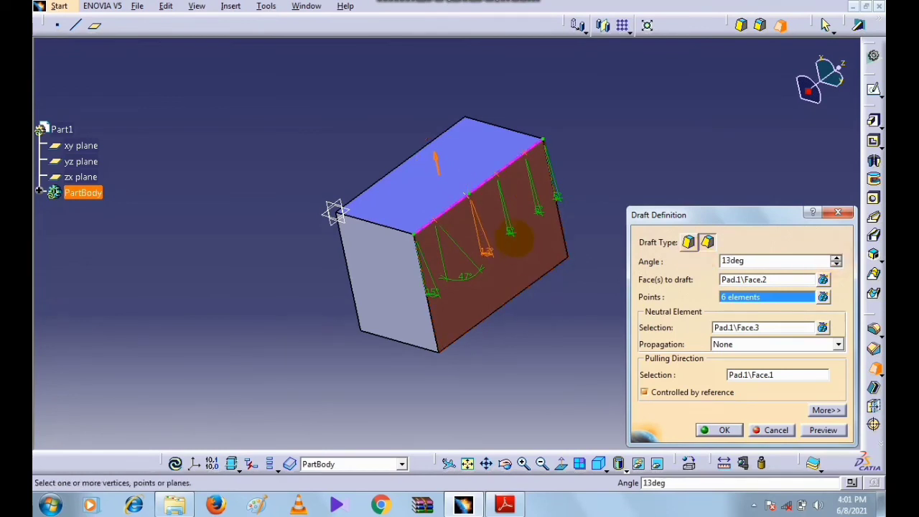
pyautogui.click(513, 231)
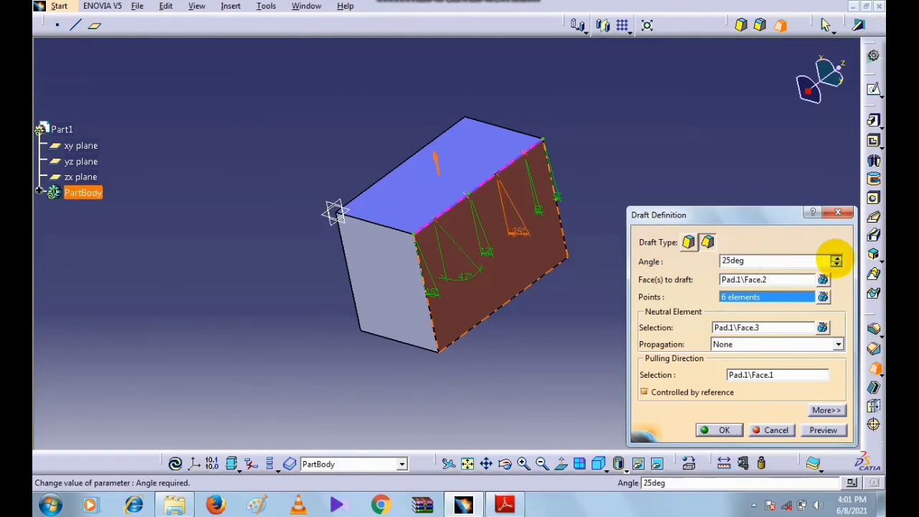
pyautogui.click(836, 257)
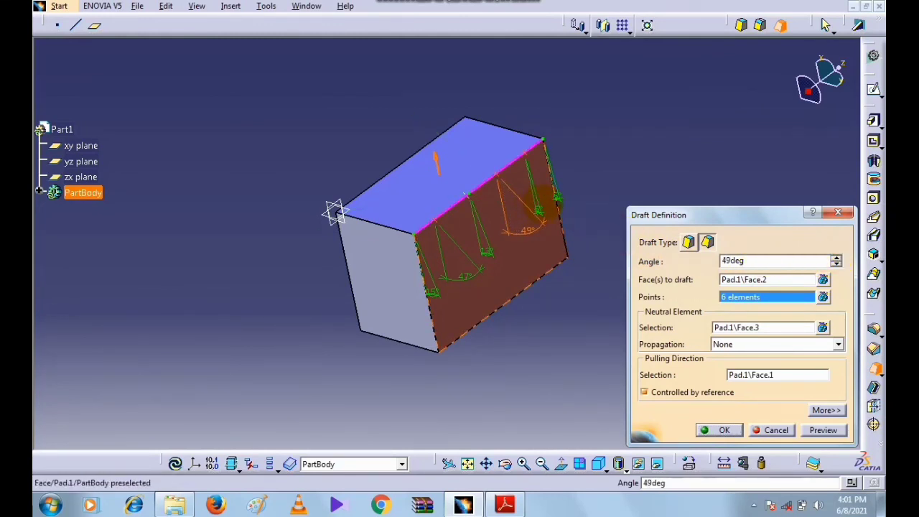
# - Set the draft angle to 67 degrees at the far corner of the neutral edge
pyautogui.click(537, 209)
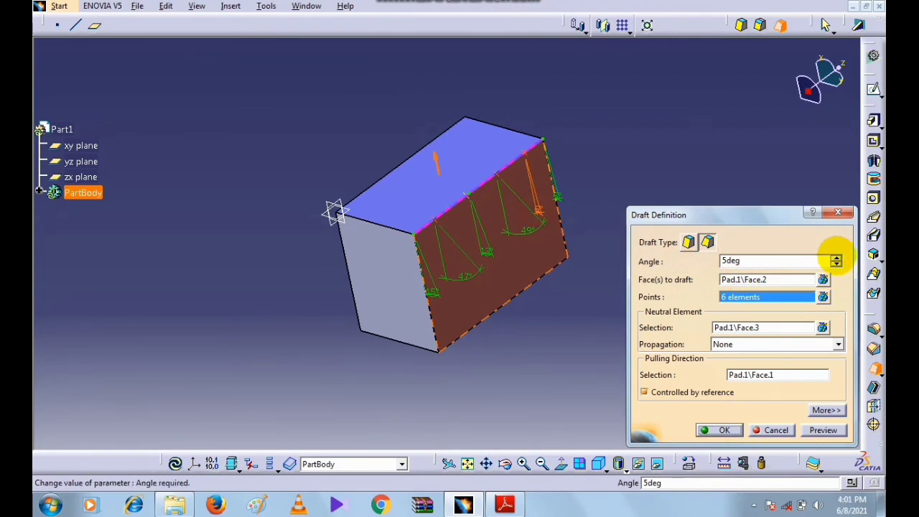
pyautogui.click(557, 196)
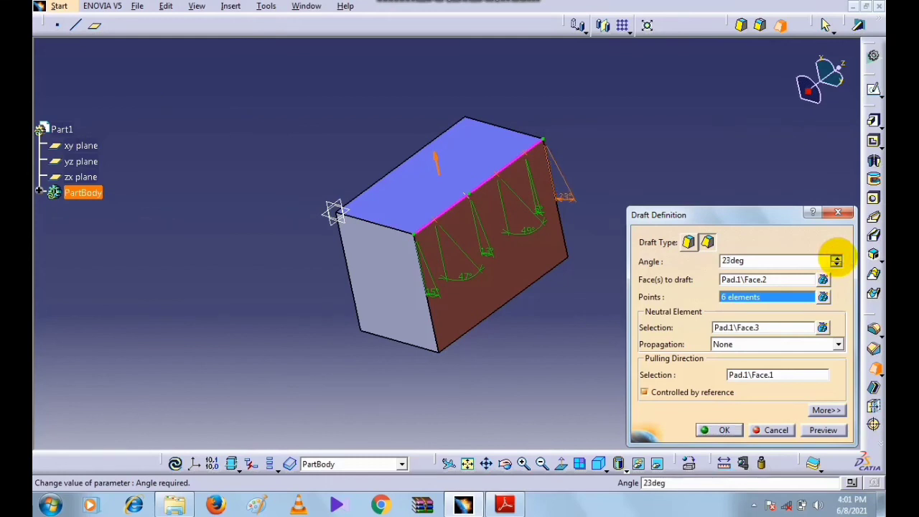
pyautogui.moveTo(836, 261); pyautogui.dragTo(830, 263)
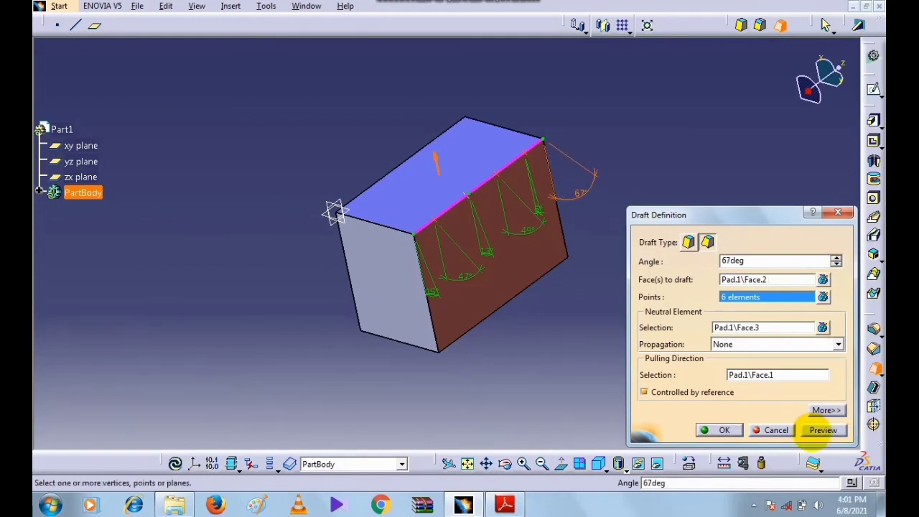
# - Preview the variable angle draft, apply it to the block and inspect the drafted shape
pyautogui.click(822, 429)
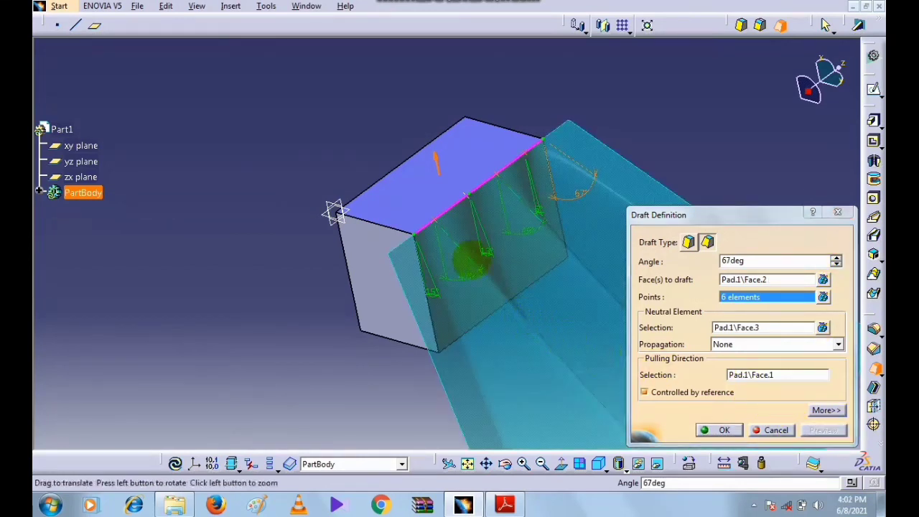
pyautogui.moveTo(471, 261); pyautogui.dragTo(431, 236, button='middle')
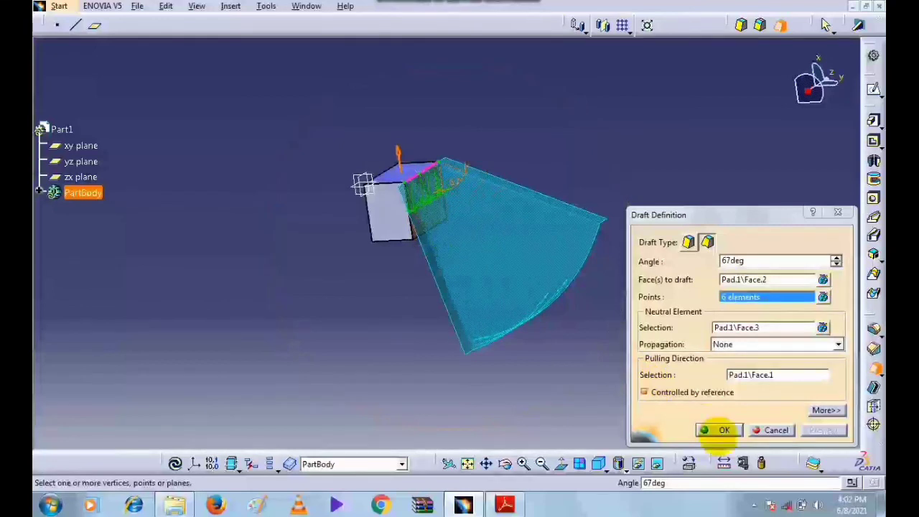
pyautogui.click(720, 430)
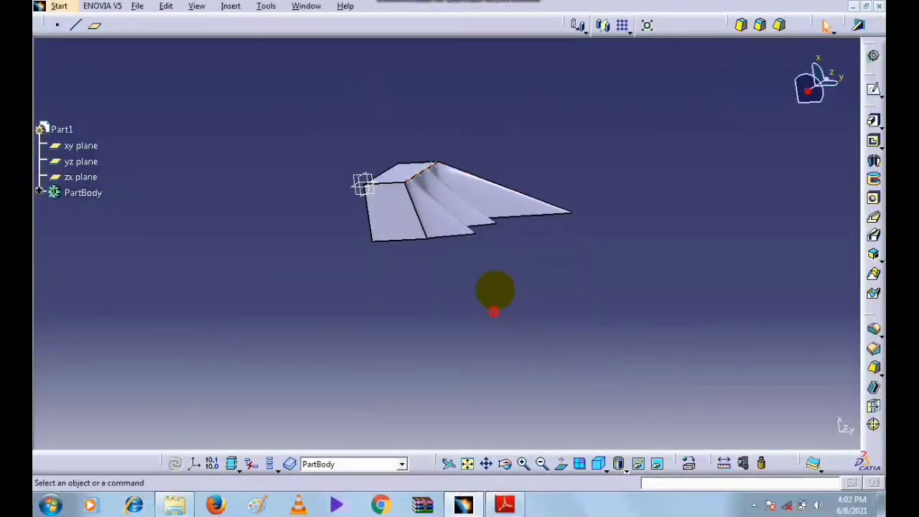
pyautogui.moveTo(640, 167); pyautogui.dragTo(544, 246, button='middle')
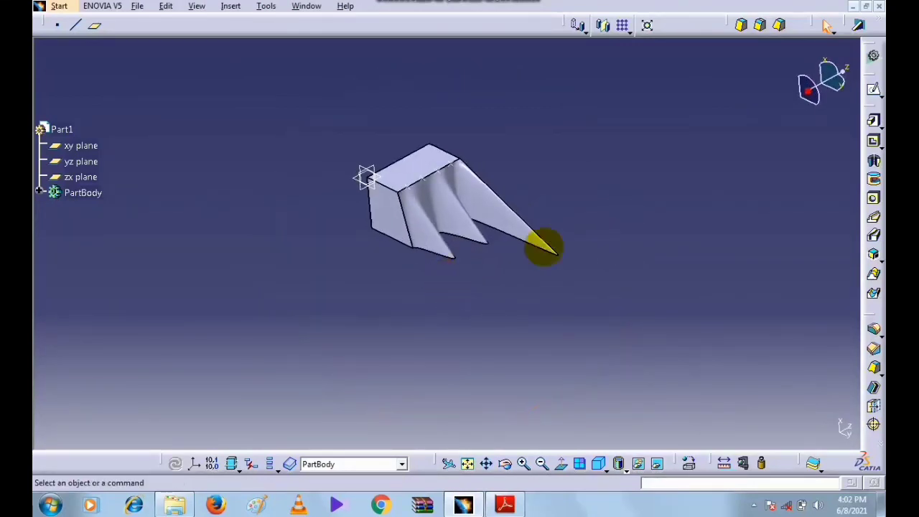
pyautogui.moveTo(522, 154); pyautogui.dragTo(535, 180, button='middle')
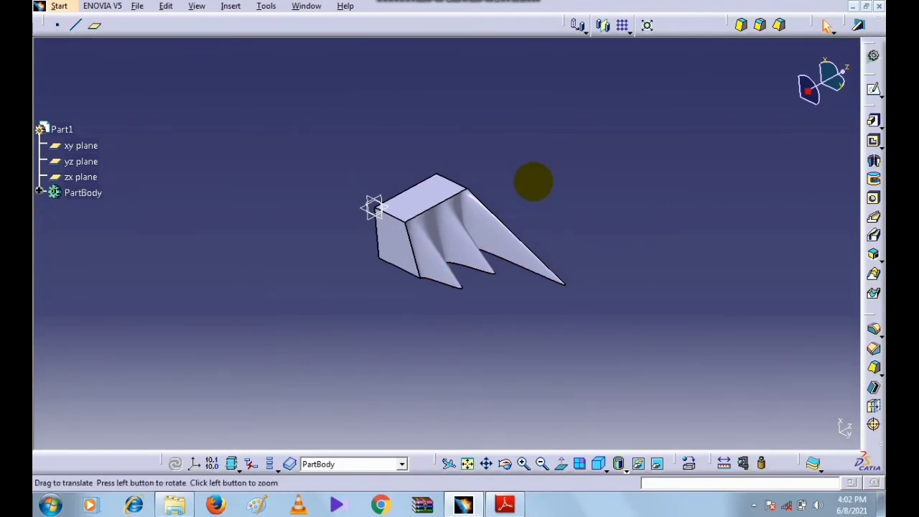